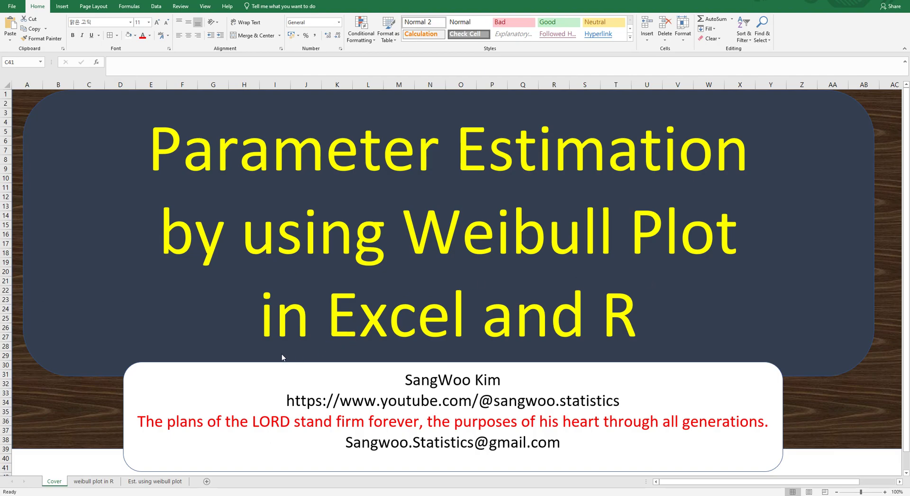
Switch to the 'weibull plot in R' sheet
left_click(106, 481)
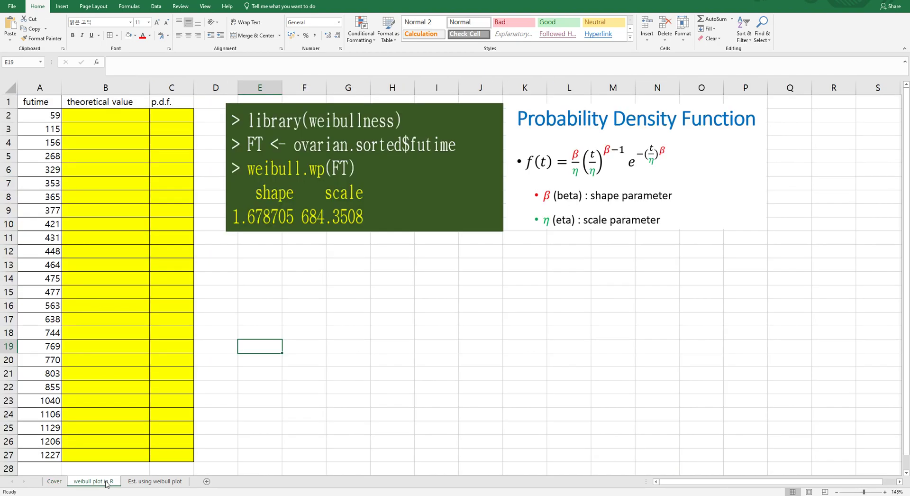
Fill B2:B27 with 50 to 1300 using 50 and =B2+50 copied down, then begin a WEIBULL.DIST formula in C2
left_click(339, 291)
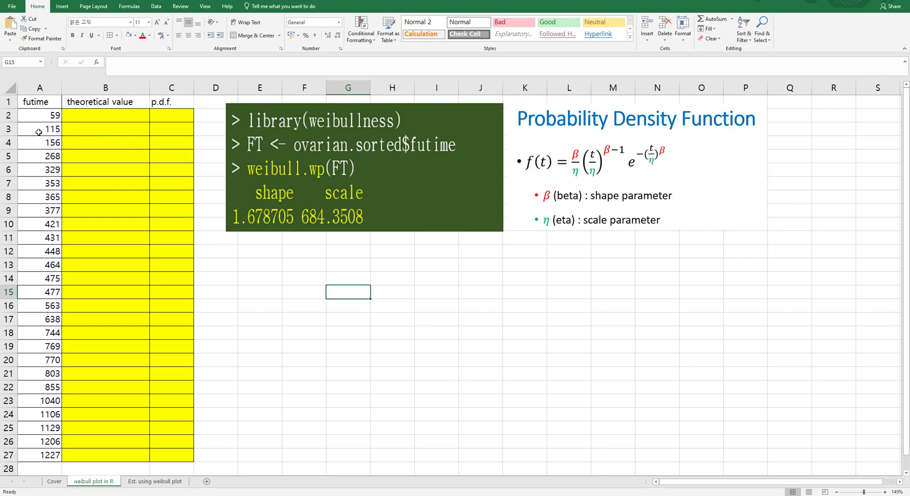
left_click(85, 115)
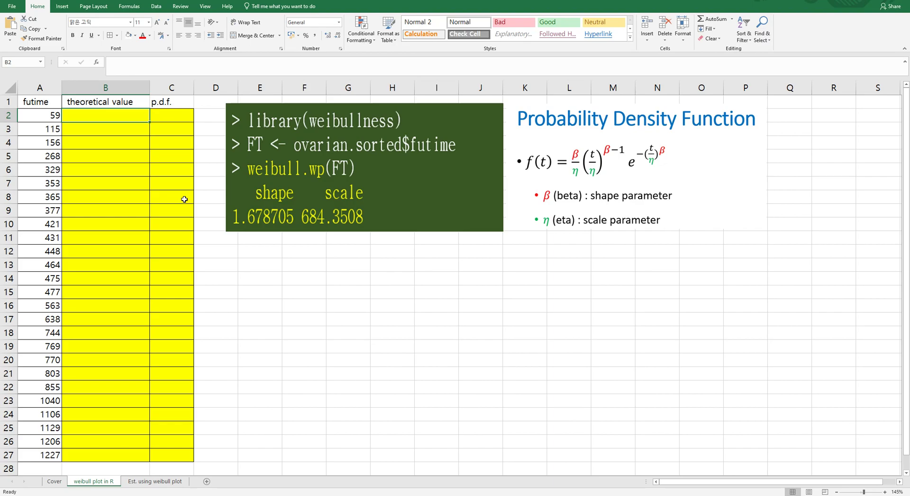
type("50")
key("Return")
type("=")
key("Up")
type("+50")
key("Return")
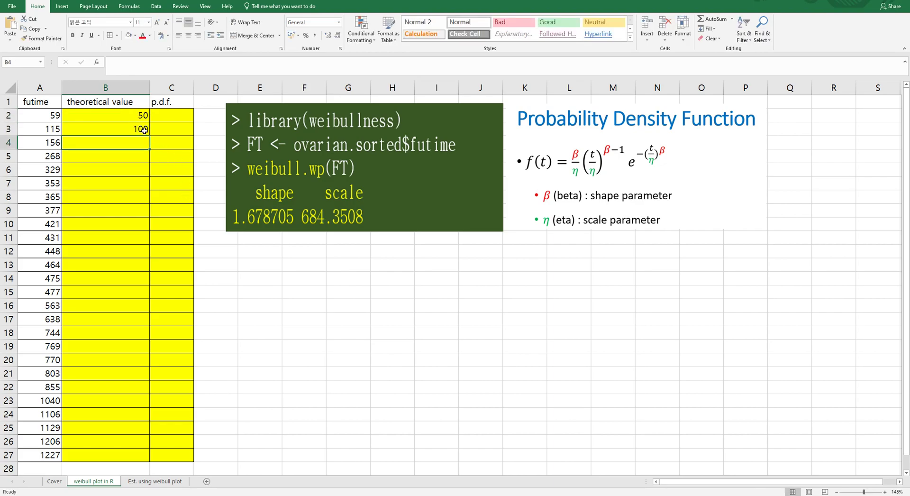
left_click(145, 130)
double_click(150, 136)
left_click(172, 114)
type("=weibull.dist(")
Enter =WEIBULL.DIST(B2,1.678705,684.3508,FALSE) in C2 and copy it down to row 27
key("Left")
type(",")
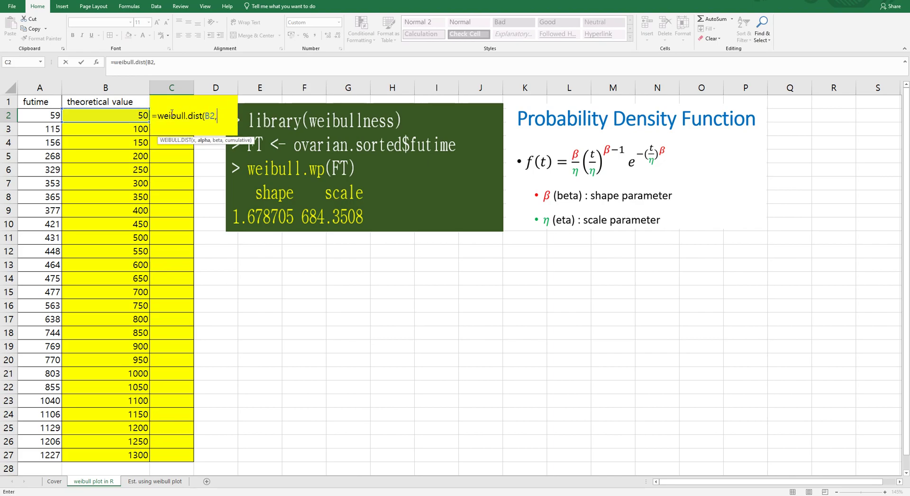
type("6787")
type(",684.350")
type(",false")
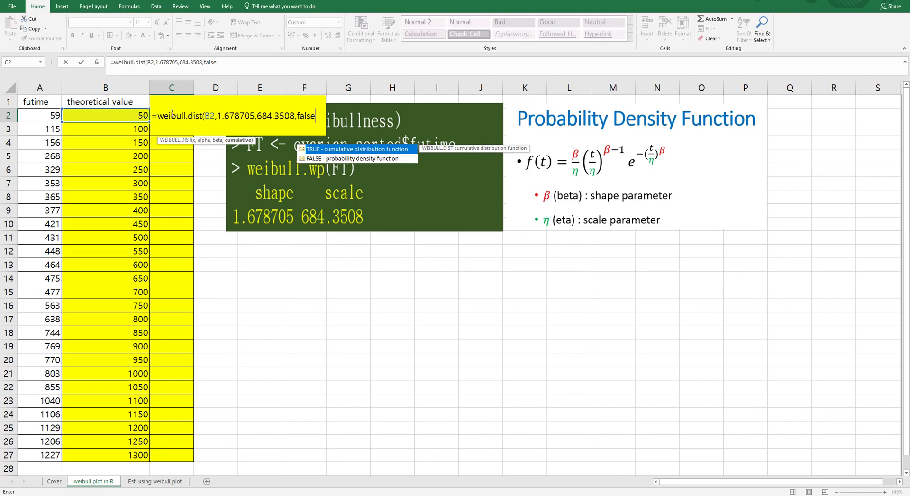
type(")")
key("Return")
left_click(171, 115)
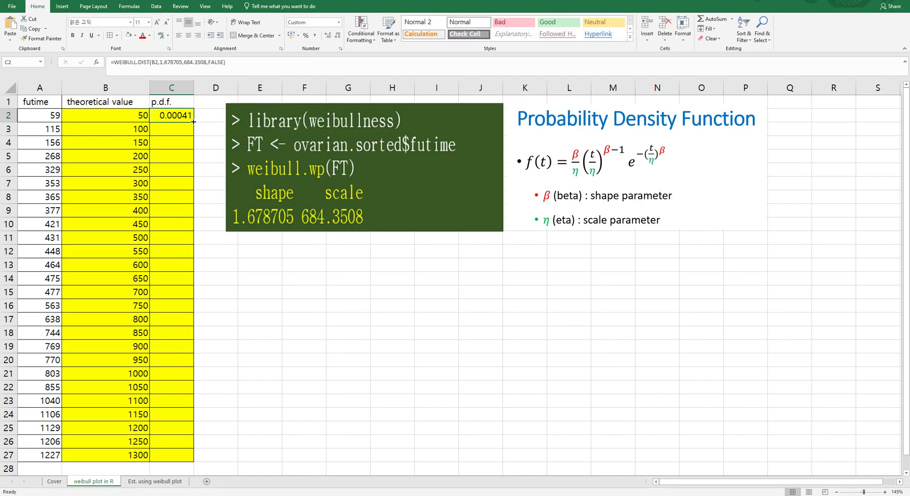
double_click(193, 122)
Insert a line chart of the p.d.f. values, delete its title, and move it below the R output
left_click(62, 7)
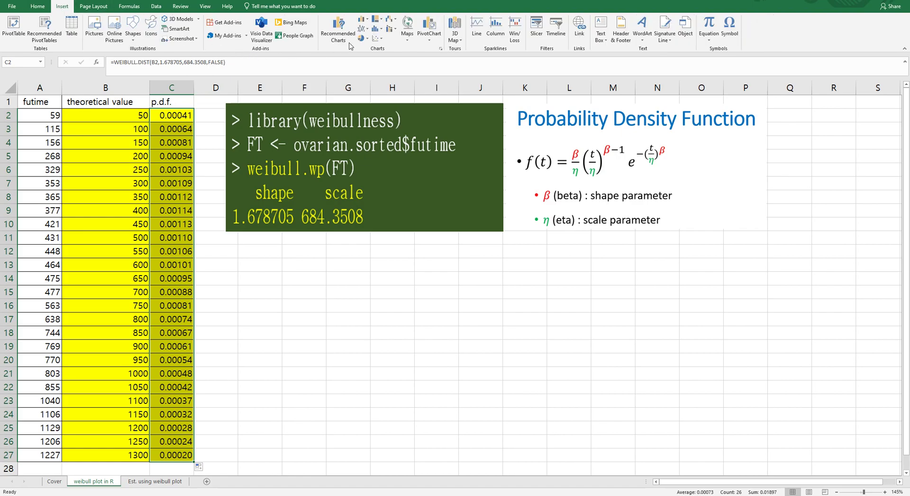
left_click(362, 19)
left_click(366, 42)
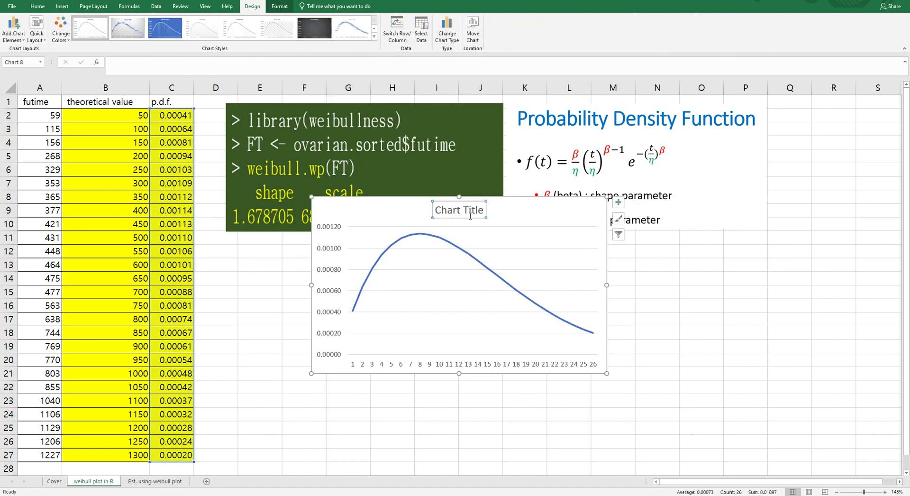
key("Delete")
left_click_drag(396, 202, 306, 255)
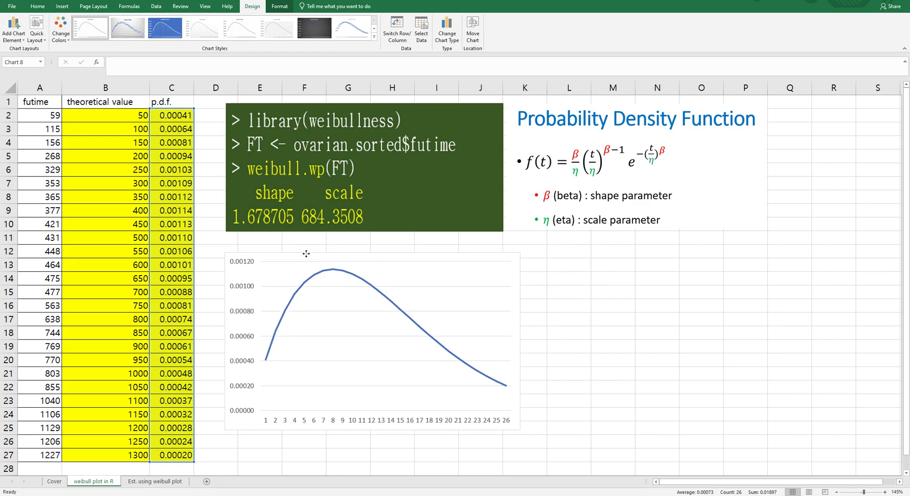
Set the line chart's horizontal axis labels to theoretical values B2:B27
right_click(331, 293)
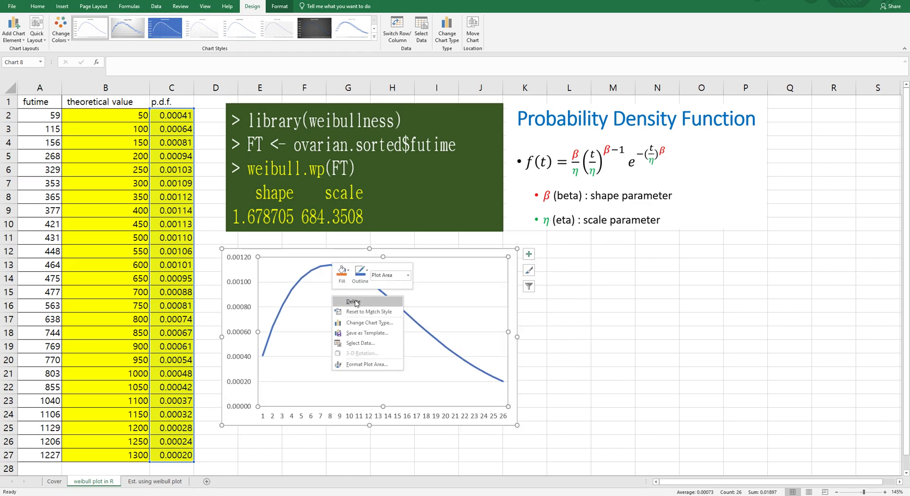
left_click(397, 341)
left_click(597, 245)
mouse_move(120, 116)
left_mouse_down()
mouse_move(125, 374)
mouse_move(117, 455)
left_mouse_up()
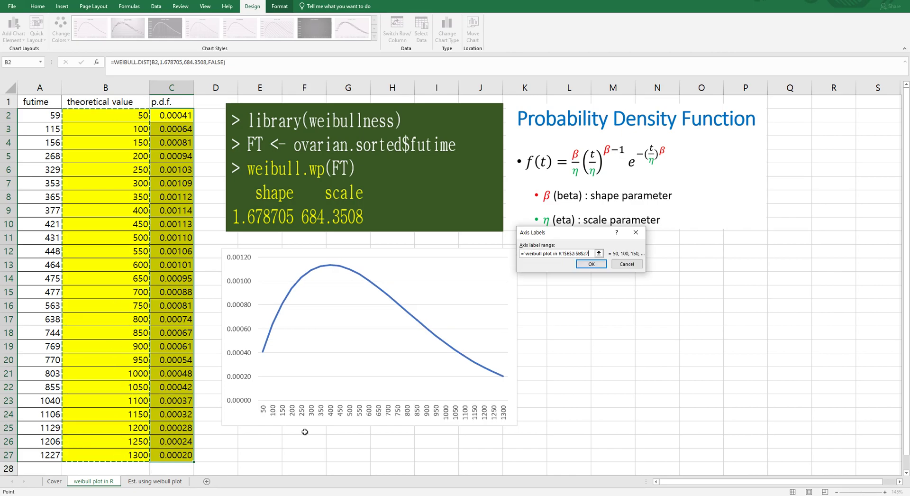
left_click(592, 264)
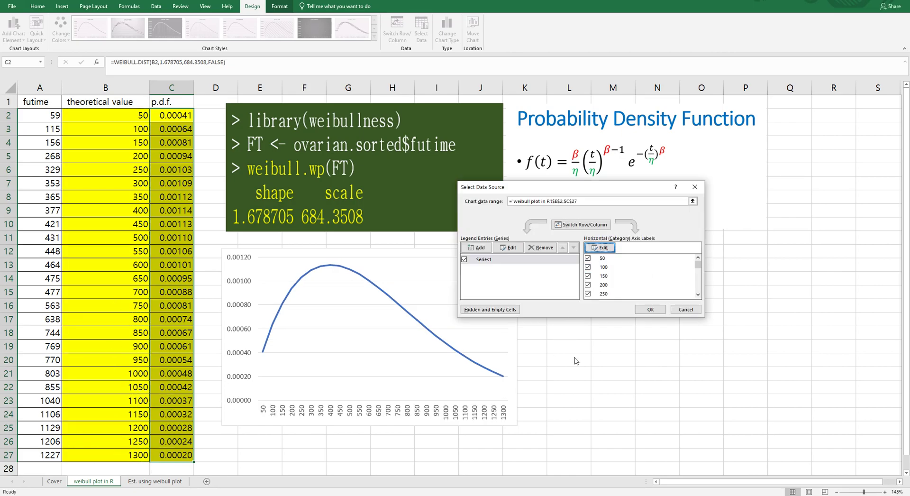
left_click(641, 311)
left_click(575, 358)
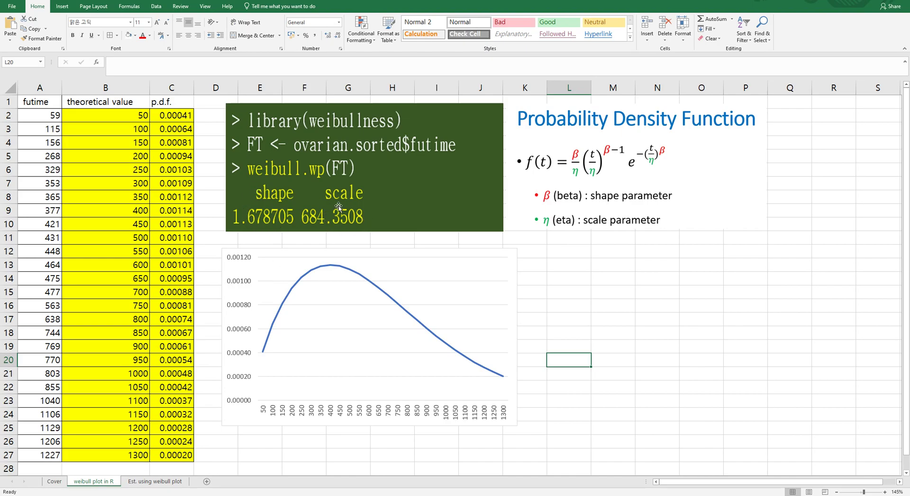
On the 'Est. using weibull plot' sheet, fill ranks 1 to 26 in B2:B27 from 1 and 2
left_click(174, 482)
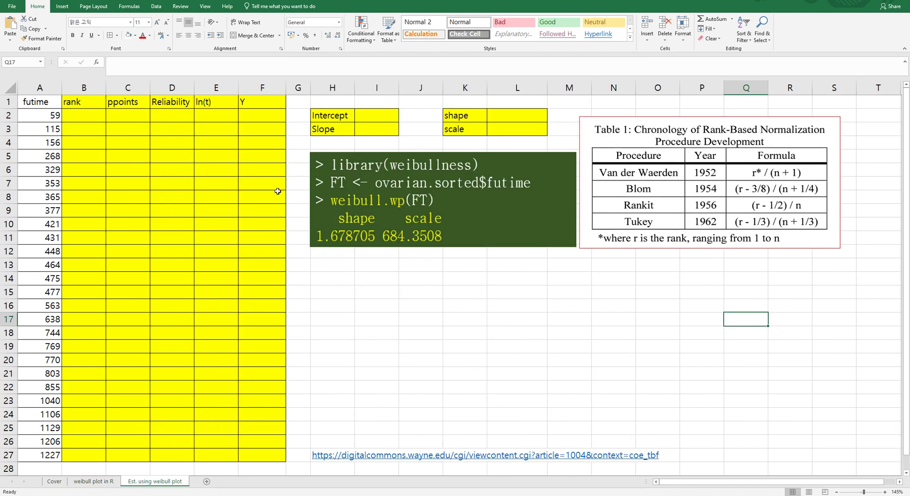
left_click(256, 283)
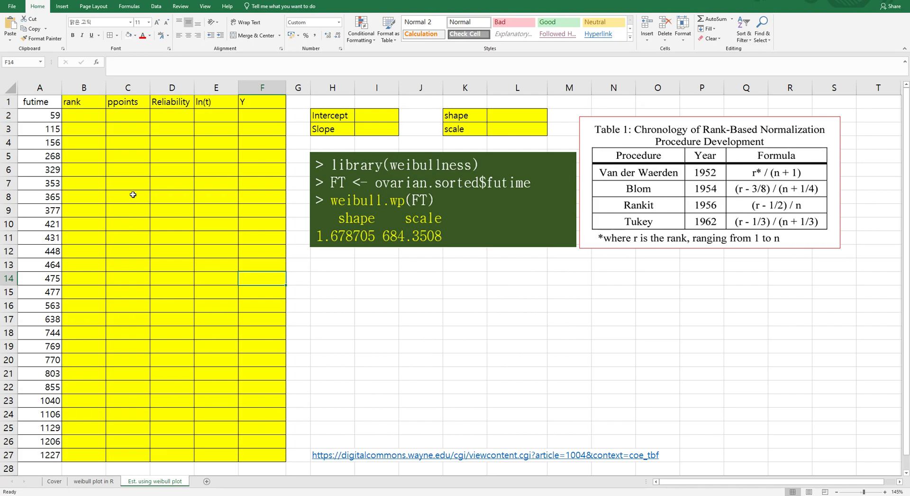
left_click(79, 115)
type("1")
key("Return")
type("2")
key("Return")
left_click_drag(94, 118, 97, 127)
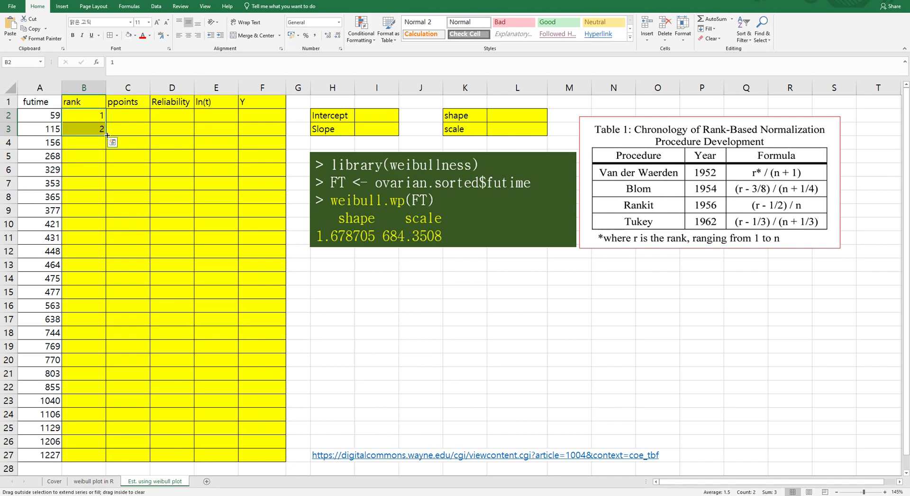
double_click(105, 136)
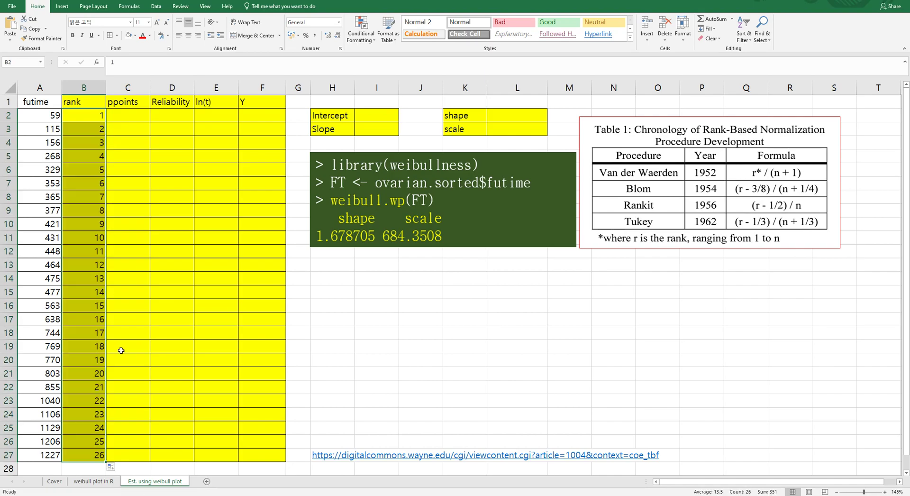
left_click(131, 115)
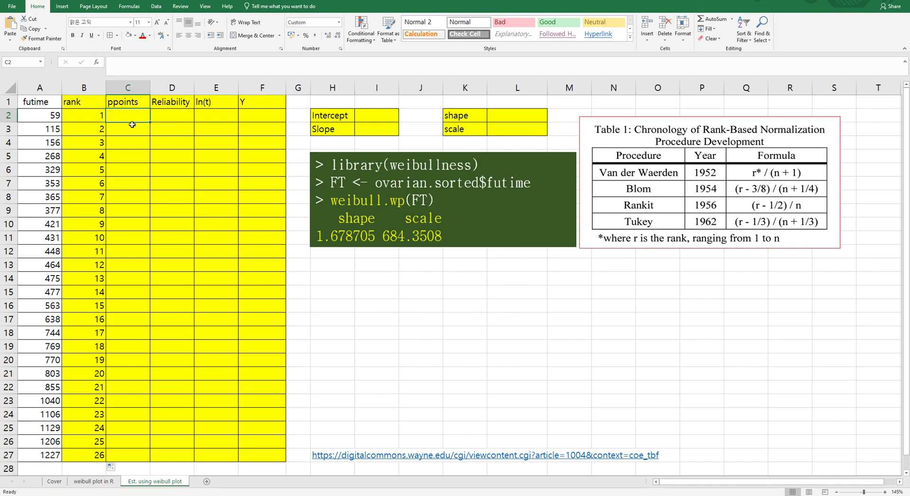
Enter =(B2-1/2)/COUNT($A$2:$A$27) as the ppoints formula in C2
type("=(")
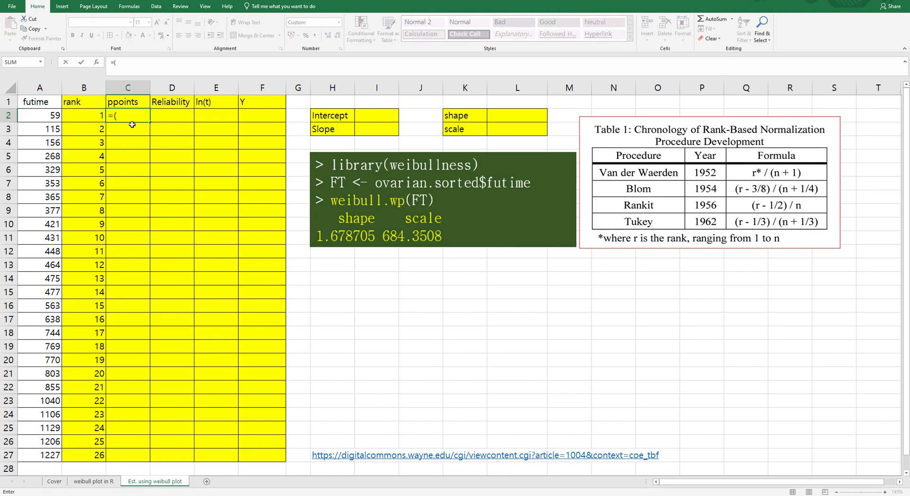
key("Left")
type("-1/2)")
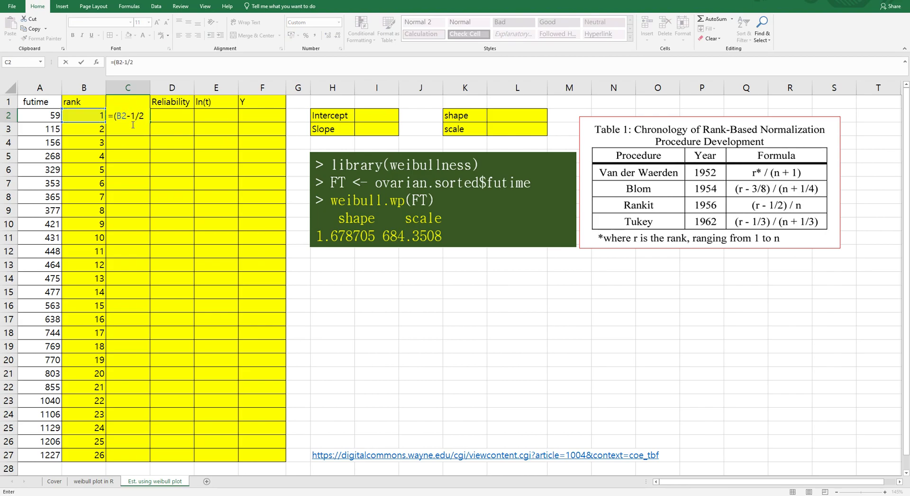
type("/")
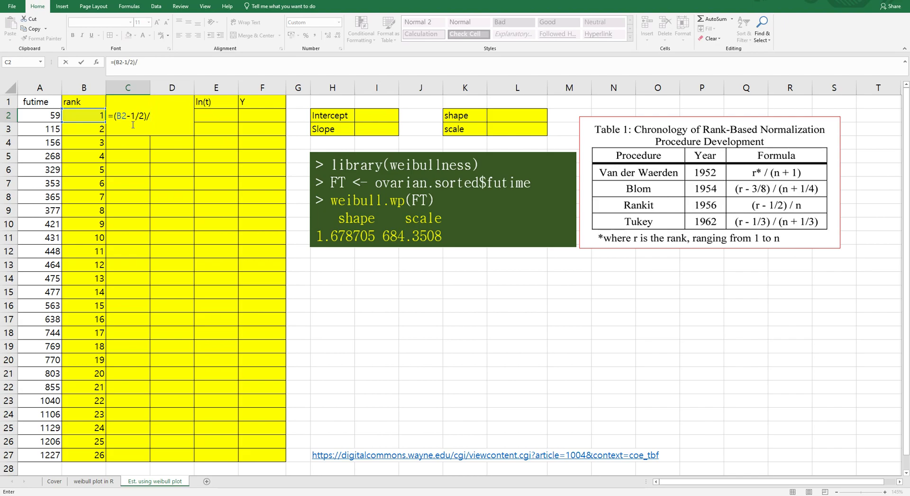
type("count(")
key("Down")
key("Left")
key("Left")
key("Up")
key("End")
key("shift+Down")
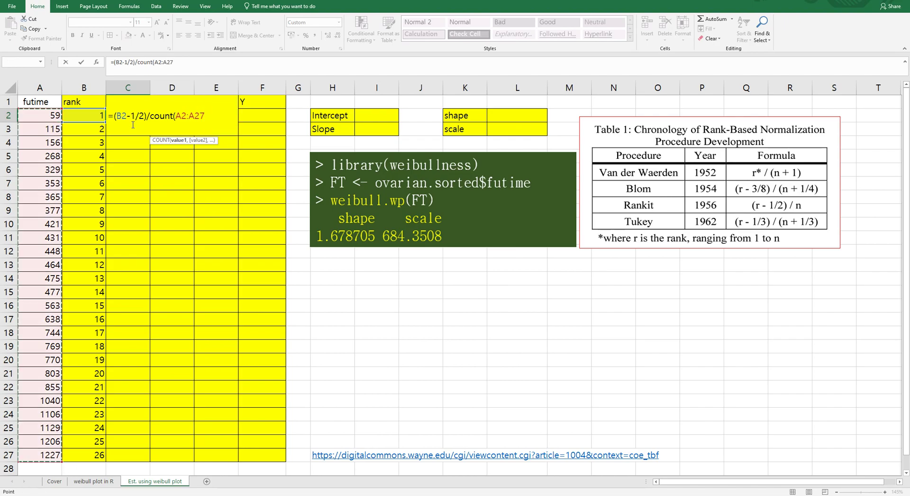
key("F4")
key("Return")
Copy the ppoints formula down to row 27, giving 0.0192 to 0.9808
left_click(129, 114)
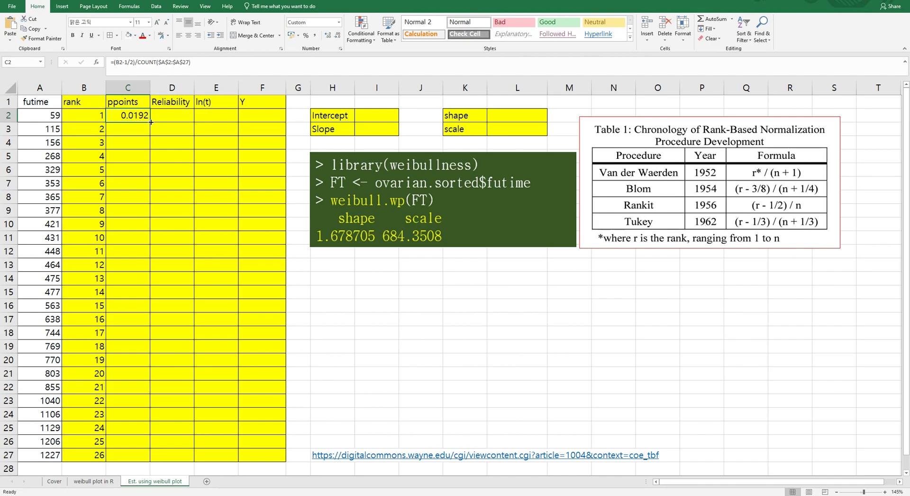
double_click(151, 122)
left_click(167, 116)
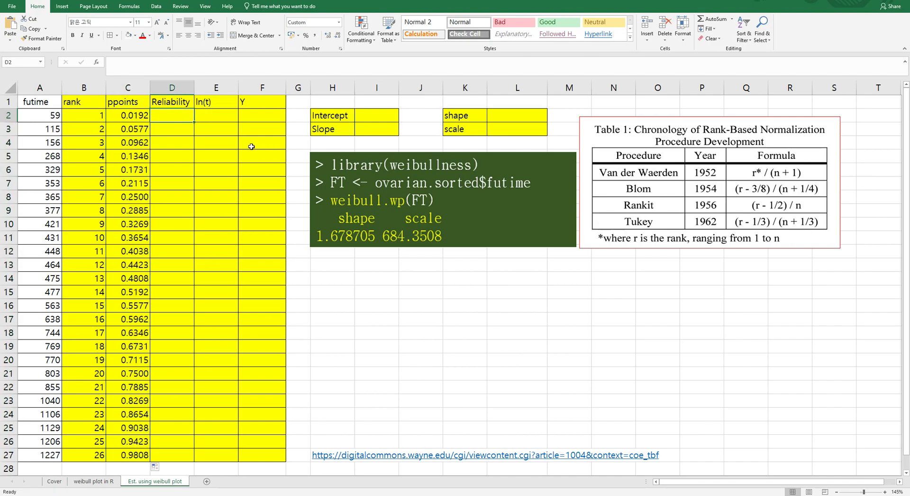
type("=1-")
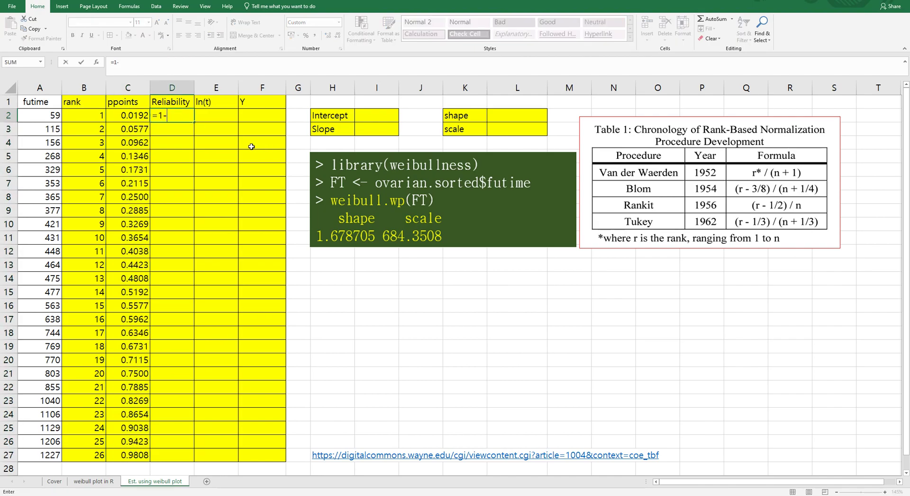
Fill Reliability D2:D27 with =1-C2
key("Left")
key("Return")
left_click(189, 116)
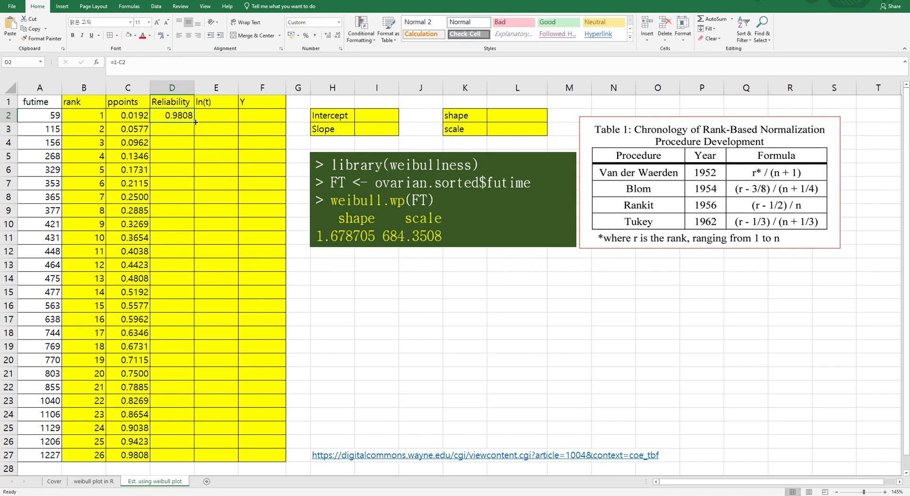
double_click(195, 121)
Fill ln(t) E2:E27 with =LN(A2)
left_click(206, 116)
type("=ln(")
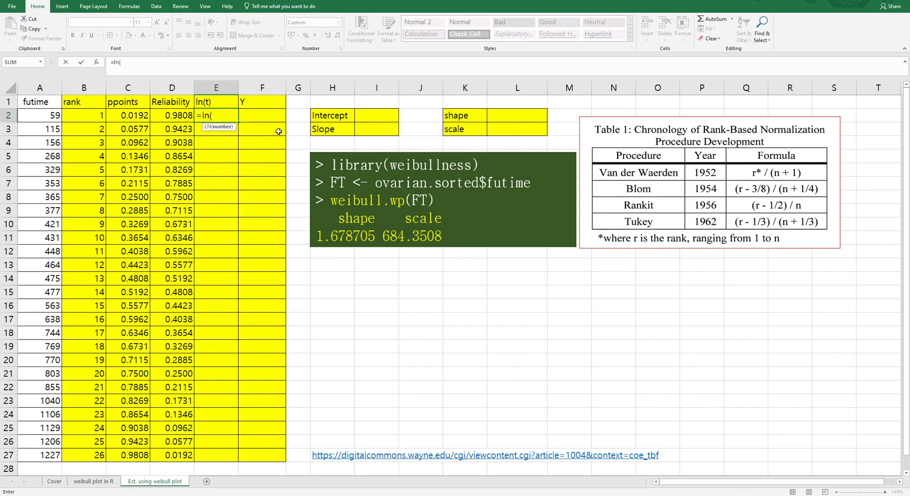
key("Left")
key("Left")
key("Left")
key("Left")
key("ctrl+Return")
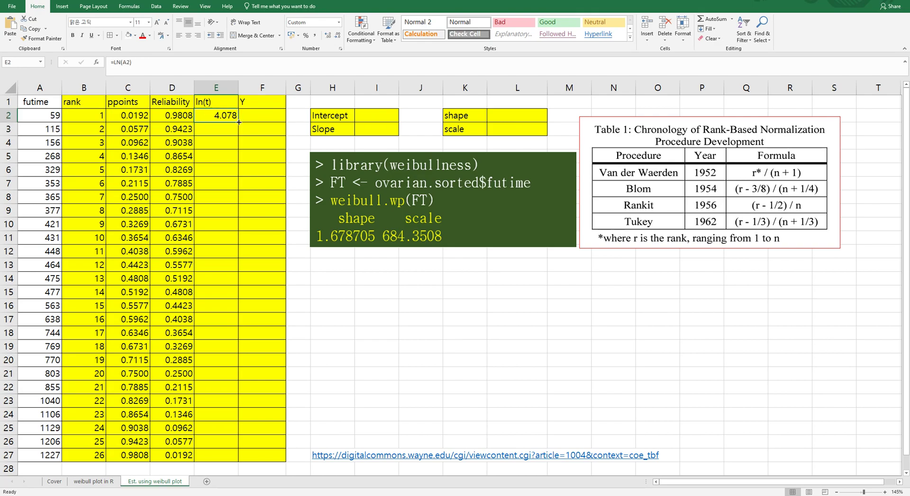
double_click(238, 122)
Fill Y F2:F27 with =LN(-LN(D2)), running −3.942 to 1.374
left_click(263, 115)
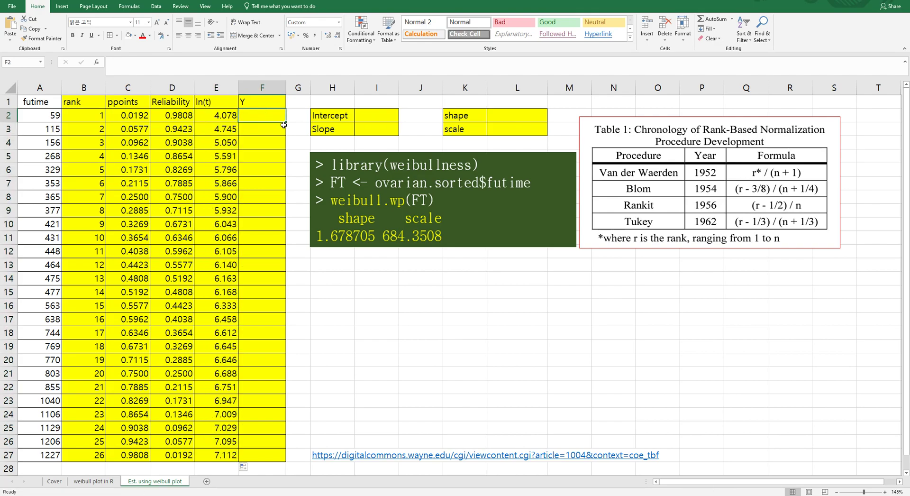
type("=ln")
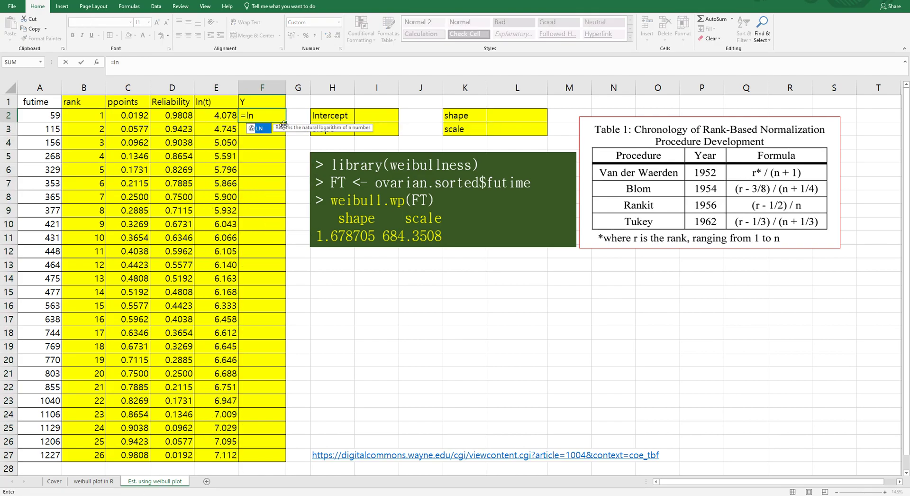
type("(-ln(")
key("Left")
key("Left")
key("Return")
left_click(279, 117)
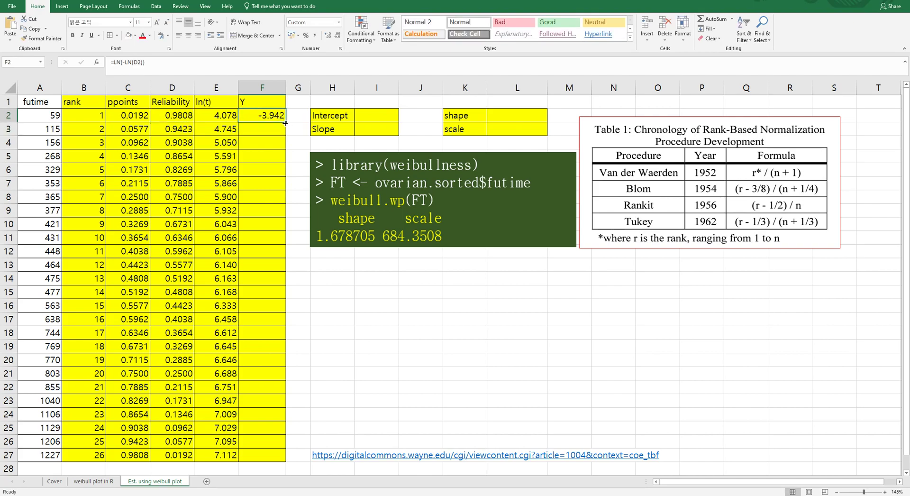
double_click(284, 123)
left_click(219, 102)
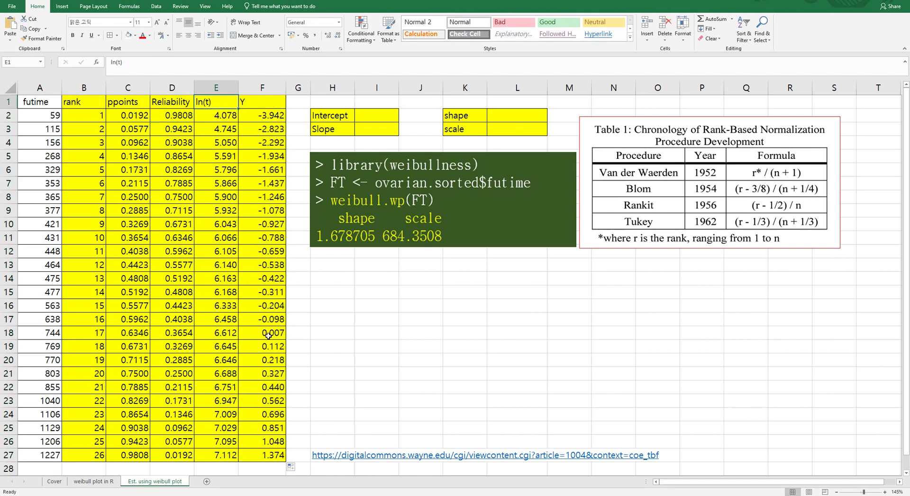
Insert a title-less scatter chart of E1:F27 (Y vs ln(t)) and move it below the R output box
left_click(259, 455, "shift")
left_click(62, 7)
left_click(376, 38)
left_click(382, 60)
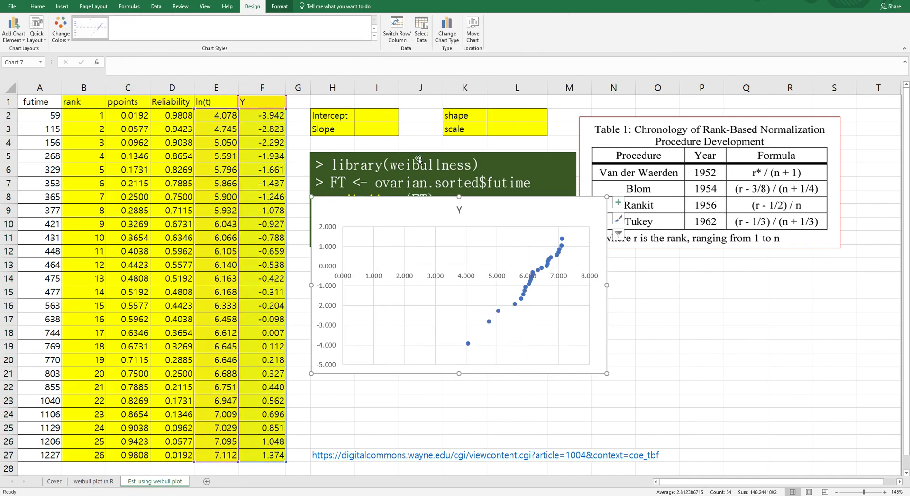
left_click(458, 210)
key("Delete")
left_click_drag(397, 203, 394, 262)
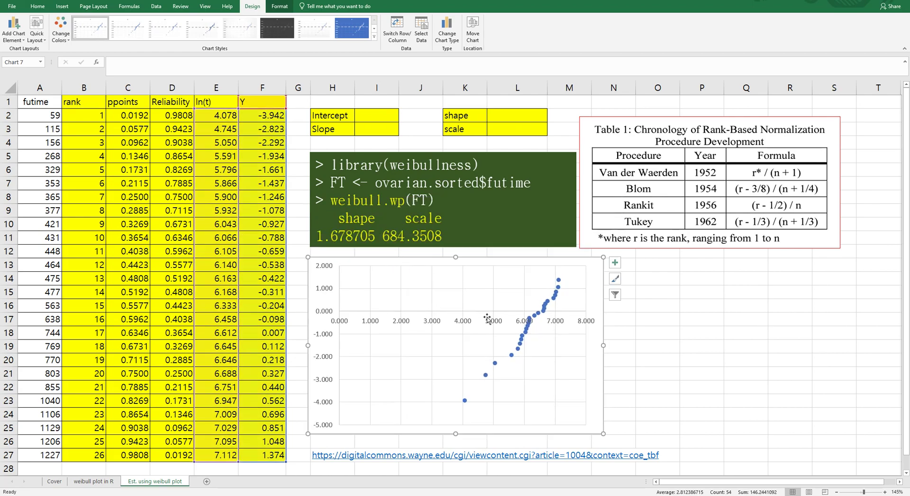
left_click(650, 358)
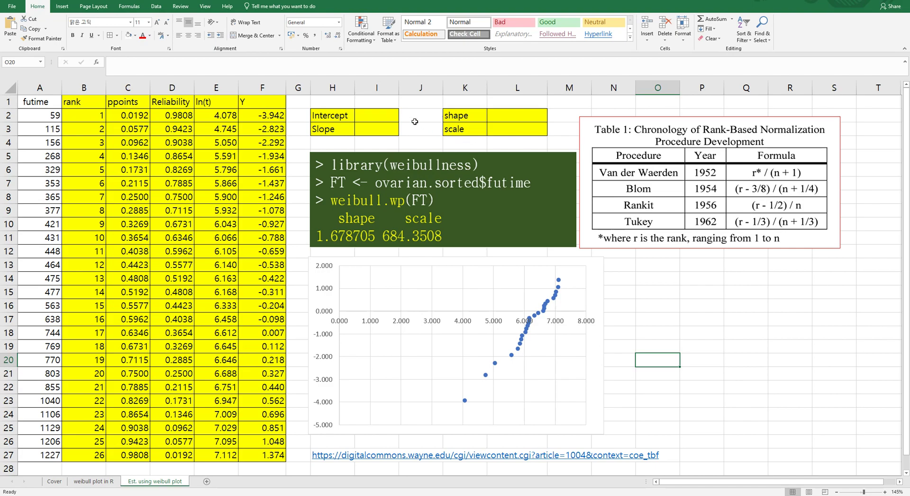
left_click(379, 115)
Compute the intercept with =INTERCEPT(F2:F27,E2:E27), giving −10.9594
type("=")
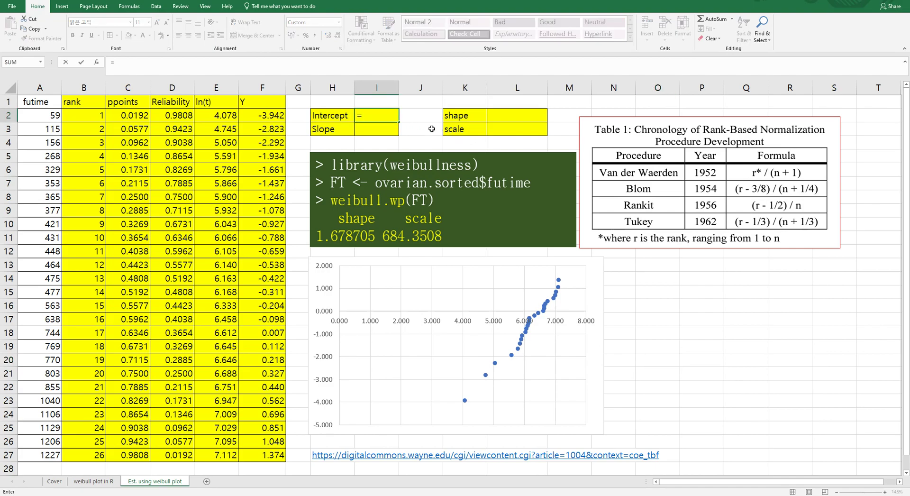
type("intercept(")
left_click(273, 115)
left_click_drag(272, 455, 277, 444)
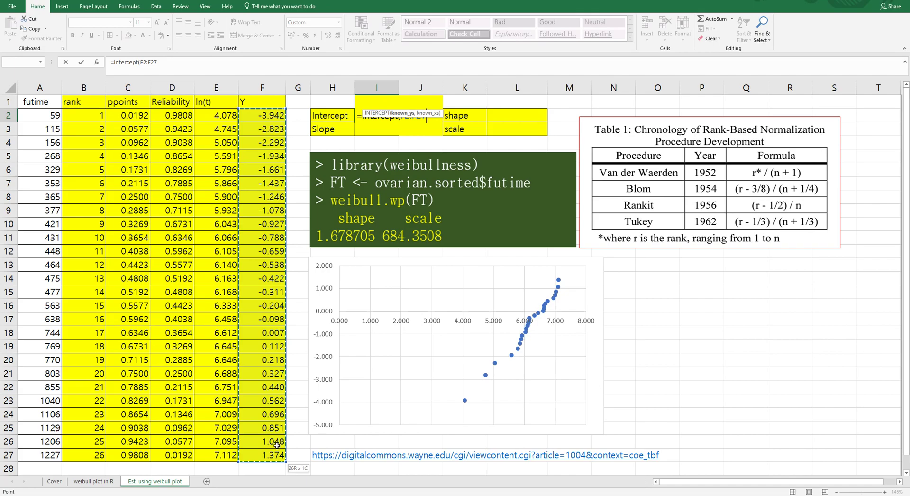
type(",")
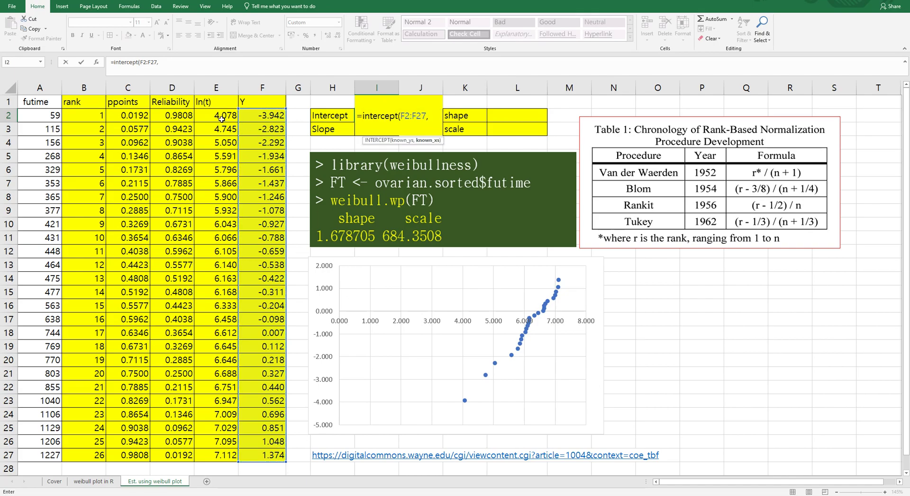
left_click_drag(222, 119, 232, 445)
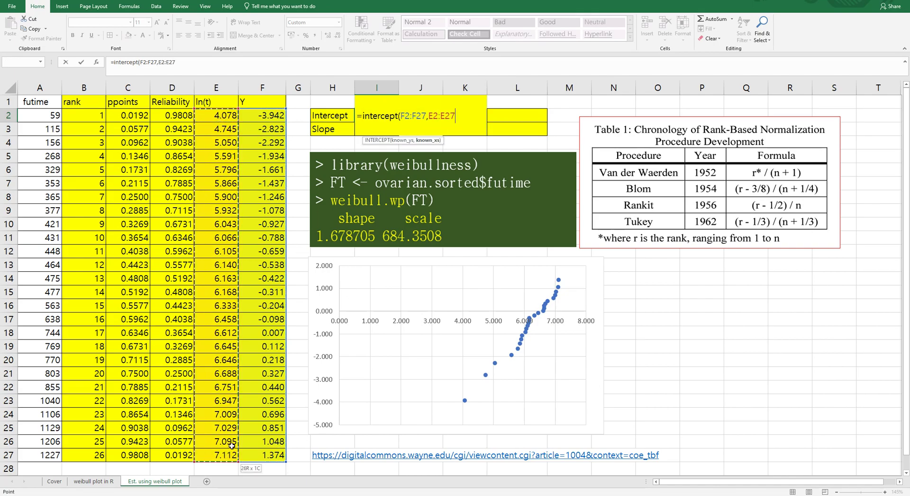
type(")")
key("Return")
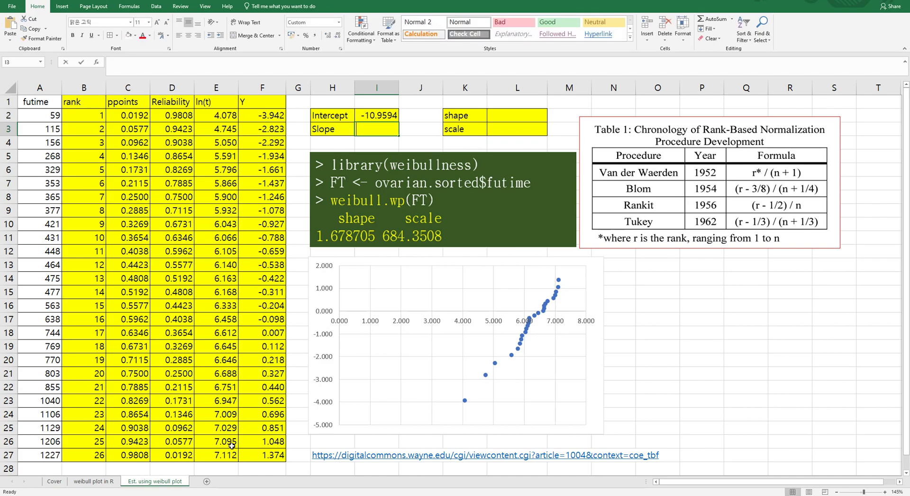
Compute the slope with =SLOPE(F2:F27,E2:E27), giving 1.6787
type("=slope(")
left_click(261, 115)
left_click_drag(261, 115, 270, 454)
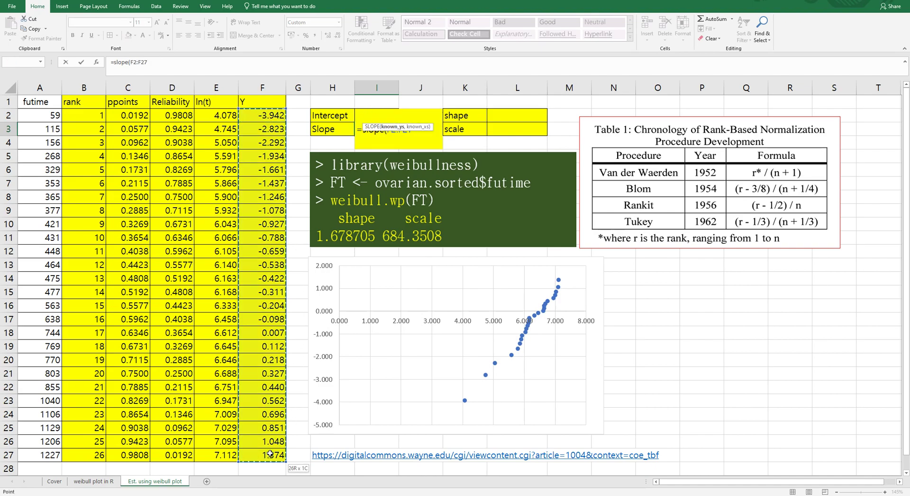
type(",")
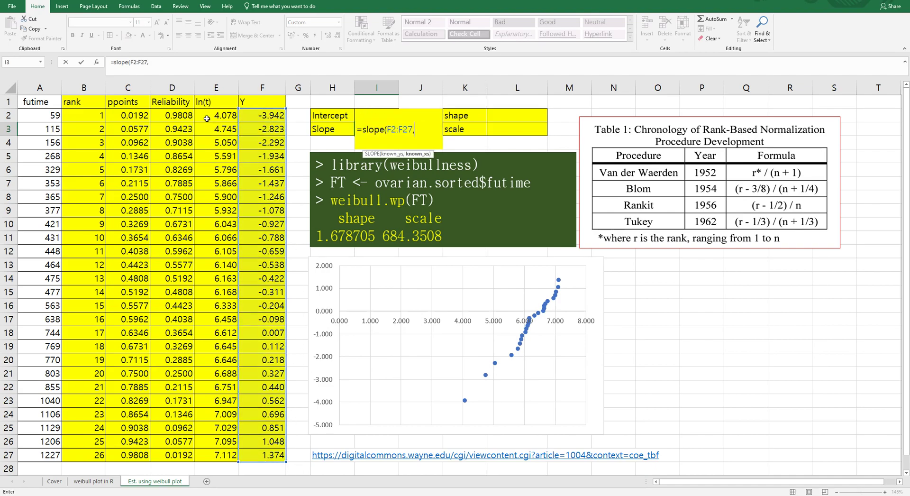
left_click(207, 118)
left_click_drag(230, 260, 225, 448)
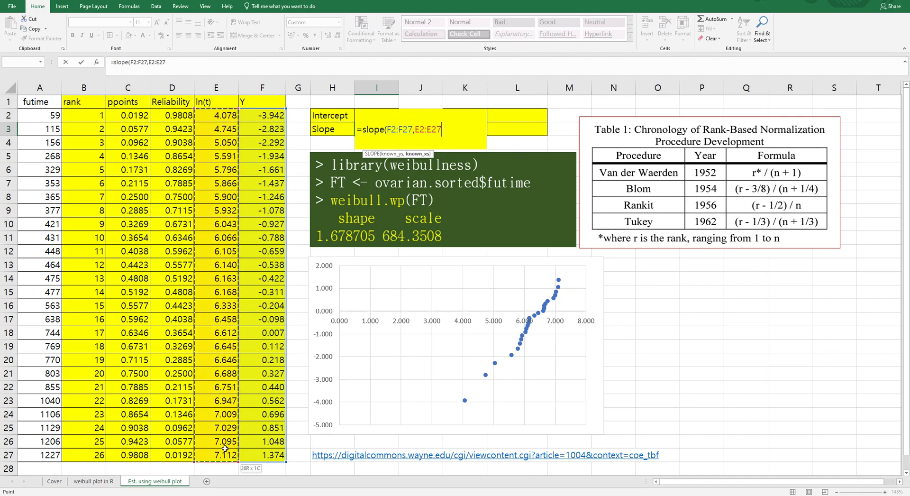
key("Return")
key("Up")
key("Up")
key("Right")
key("Right")
key("Right")
Set the shape estimate to the slope with =I3, giving 1.678705
type("=")
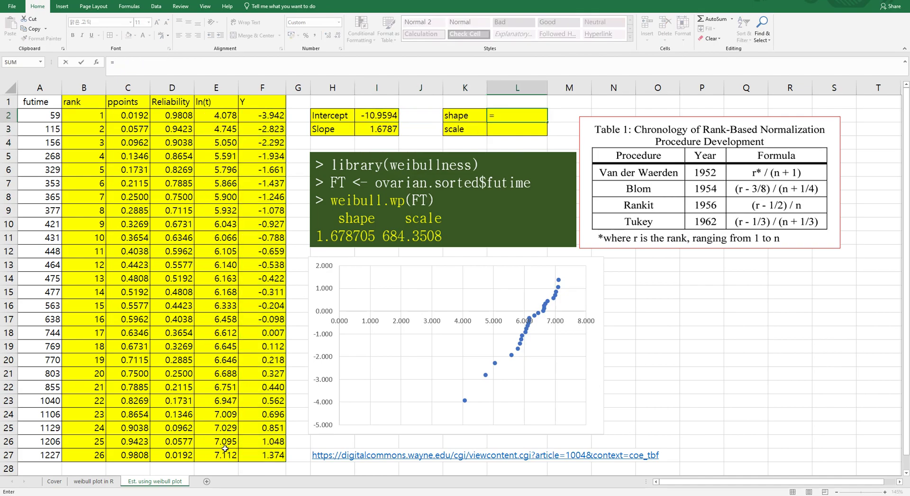
key("Left")
key("Left")
key("Left")
key("Down")
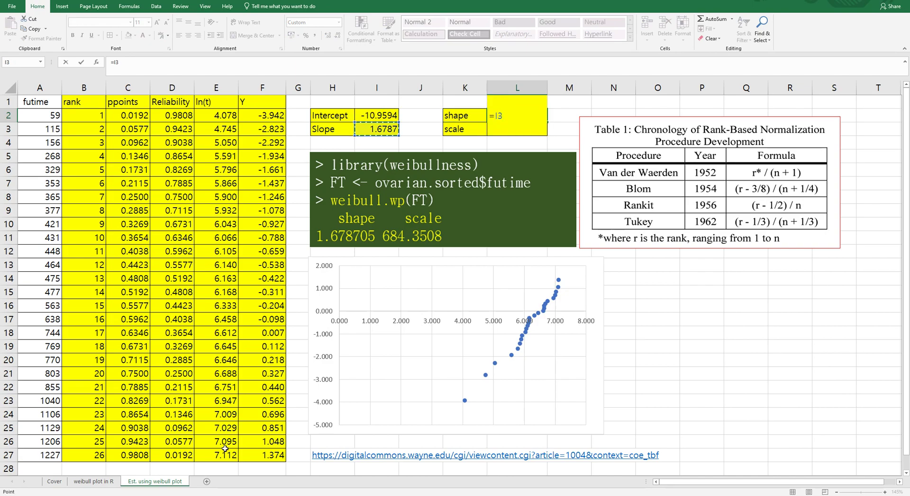
key("Return")
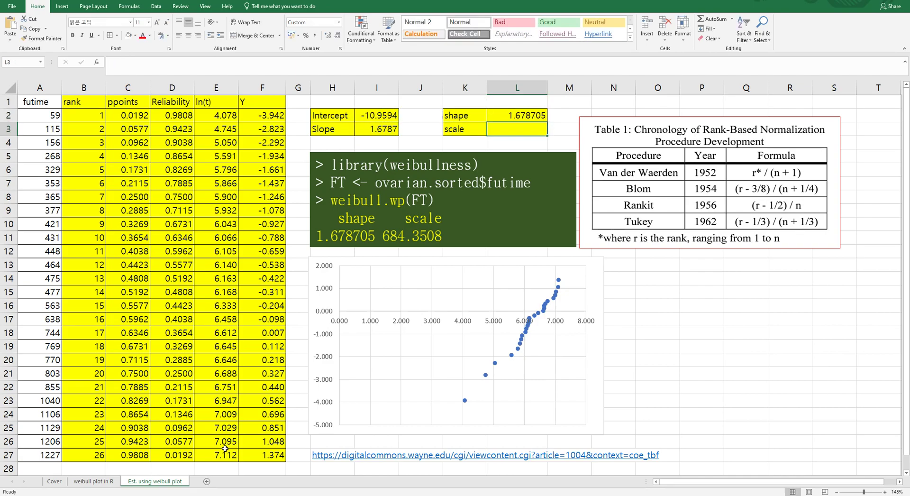
Compute the scale estimate as =EXP(-I2/I3), giving 684.3508
type("=exp(")
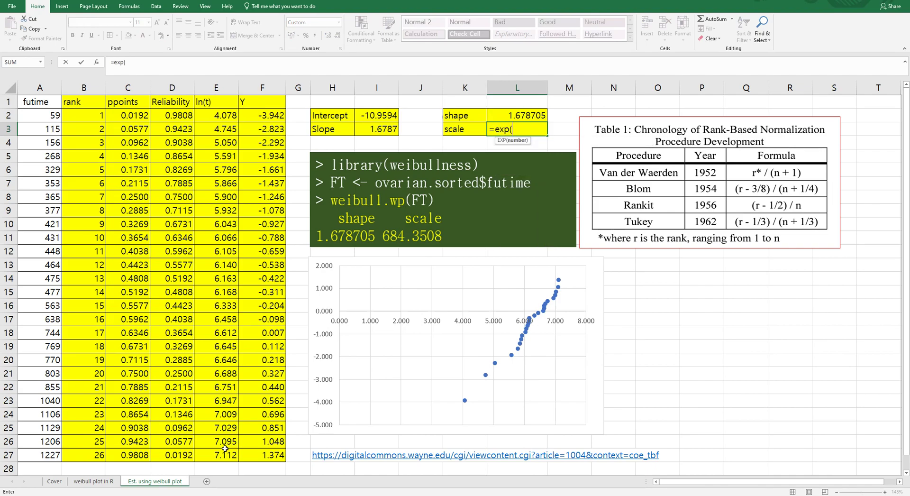
key("Left")
key("Left")
key("Left")
key("Up")
type("/")
key("Left")
key("Left")
key("Left")
type("))")
key("ctrl+Return")
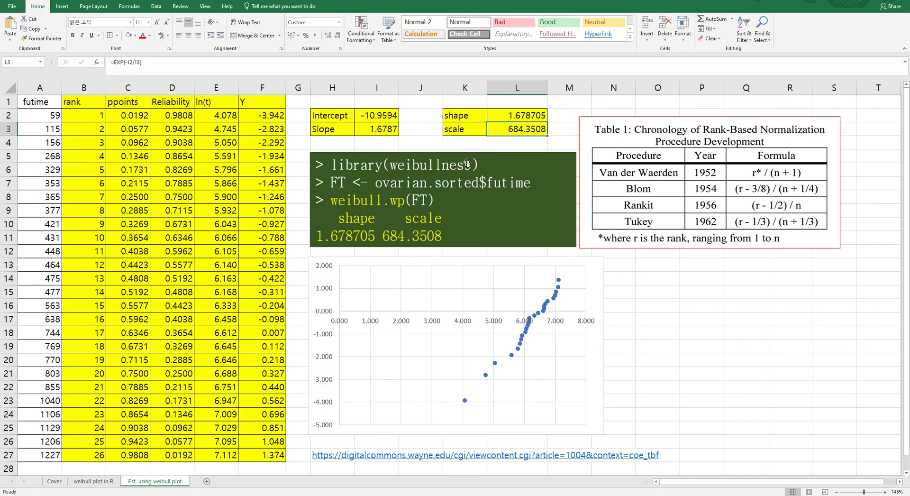
left_click(650, 307)
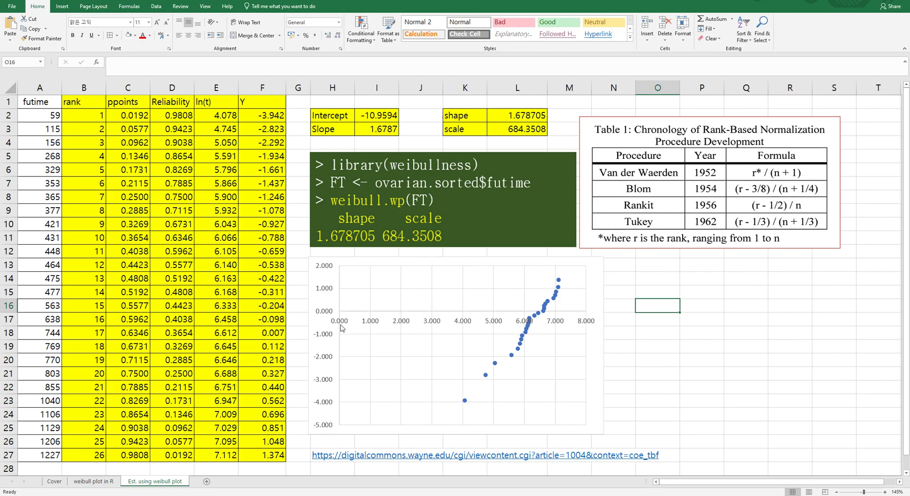